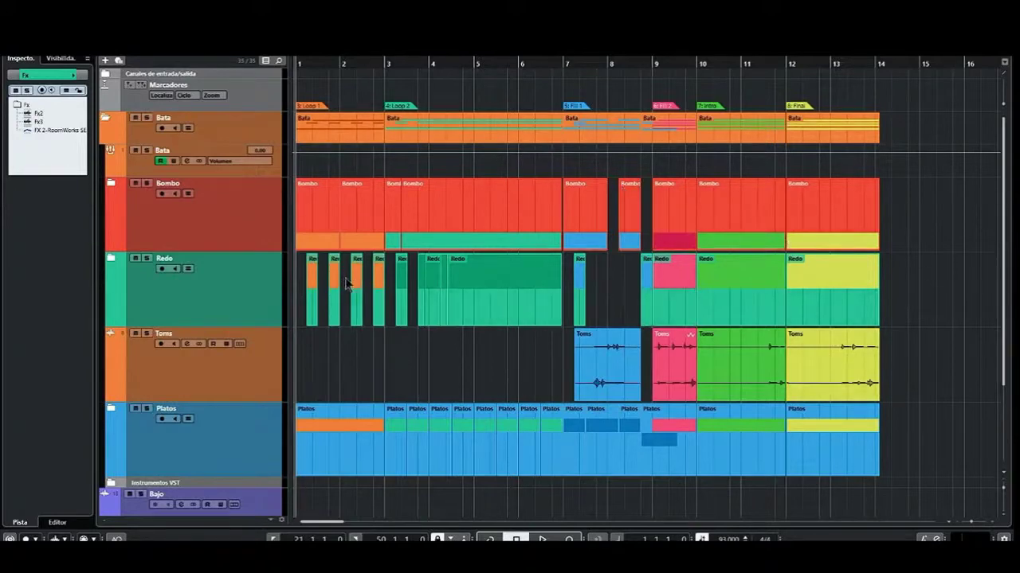
- Collapse the Bata folder track and frame the song arrangement that starts at bar 21
left_click(311, 278)
left_click(434, 131)
left_click(104, 118)
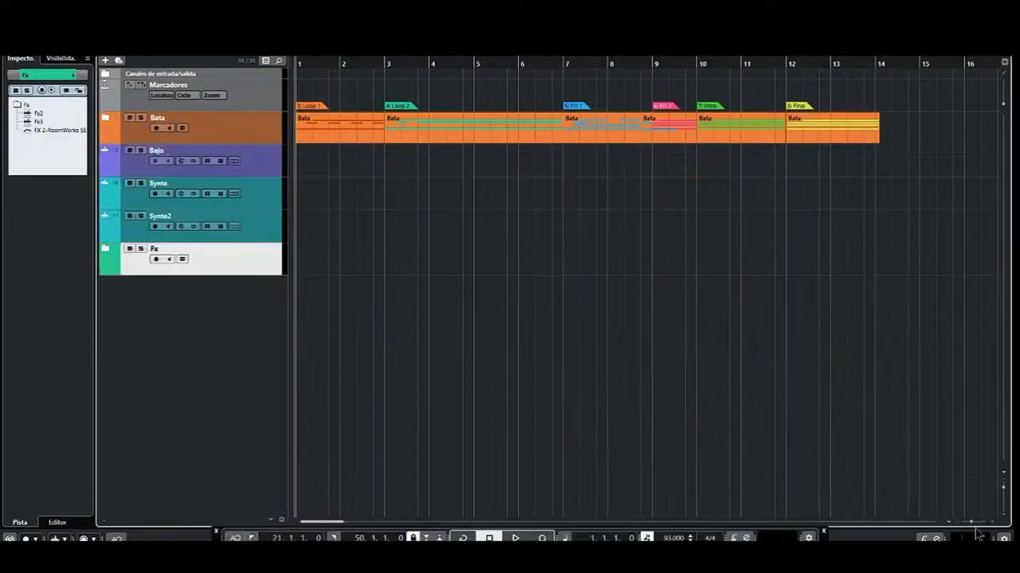
key("g")
key("g")
key("g")
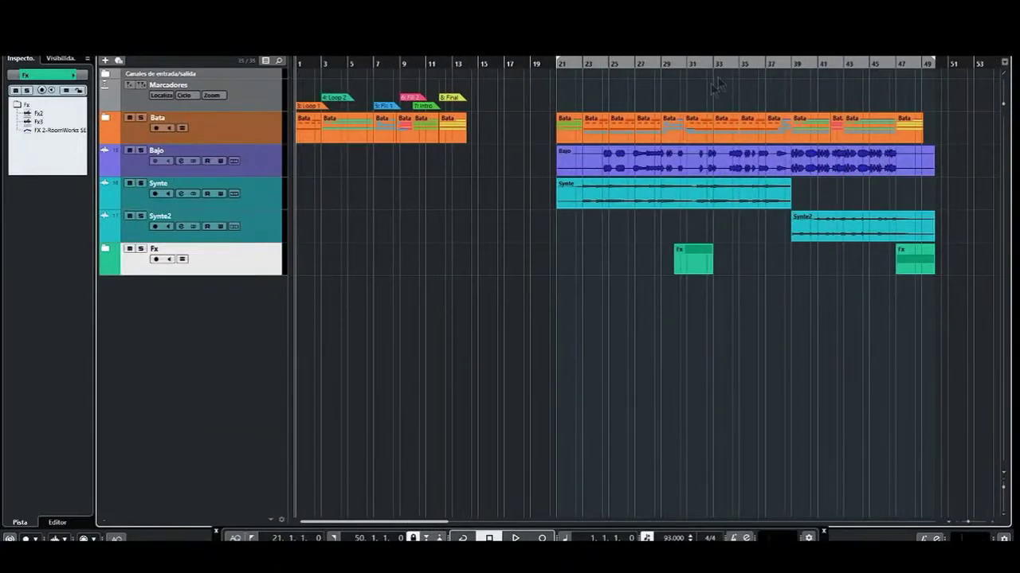
key("h")
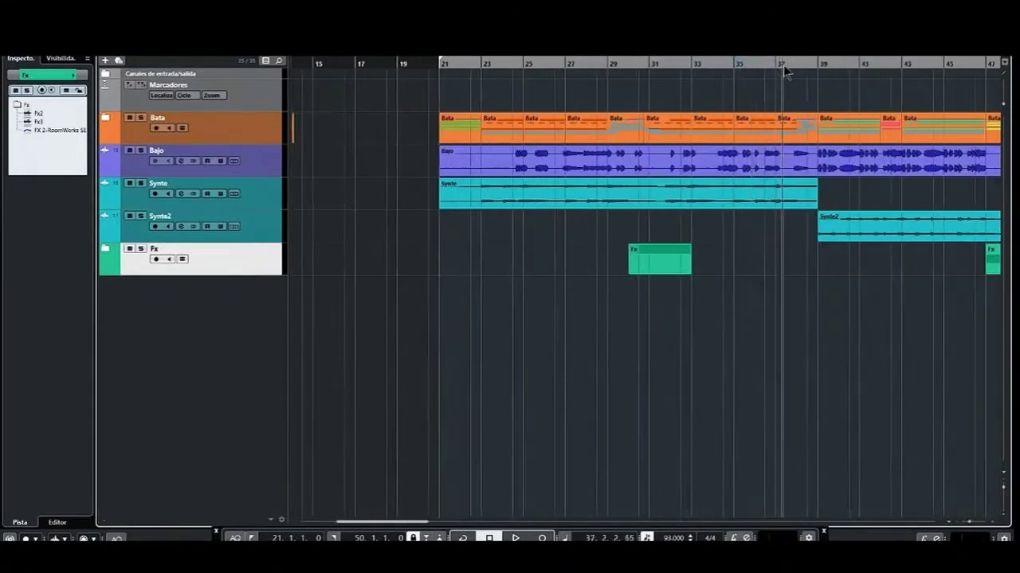
left_click_drag(760, 61, 547, 62)
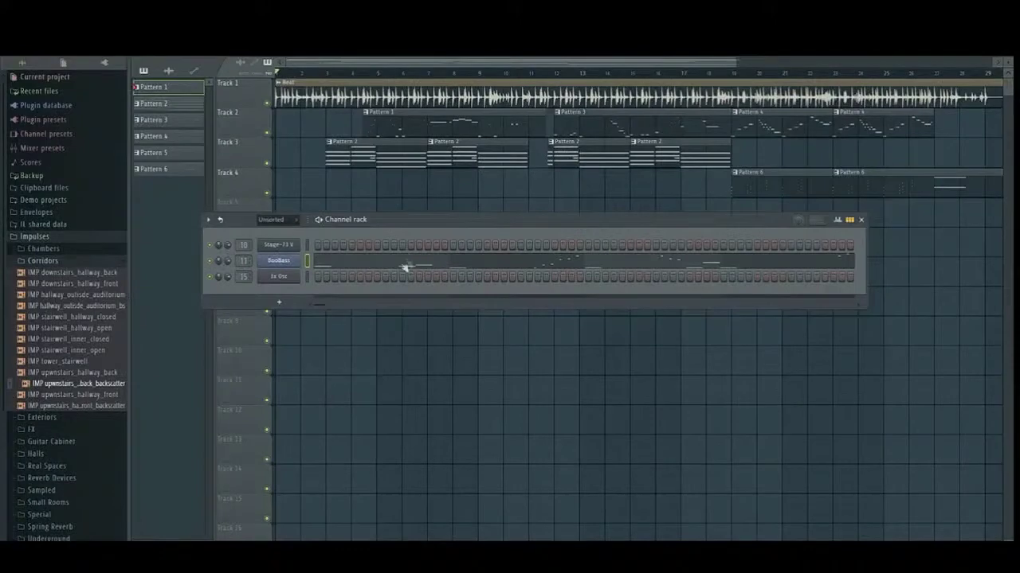
- In FL Studio, inspect the BooBass instrument's bass, mid and treble settings and its notes in Pattern 1
left_click(279, 262)
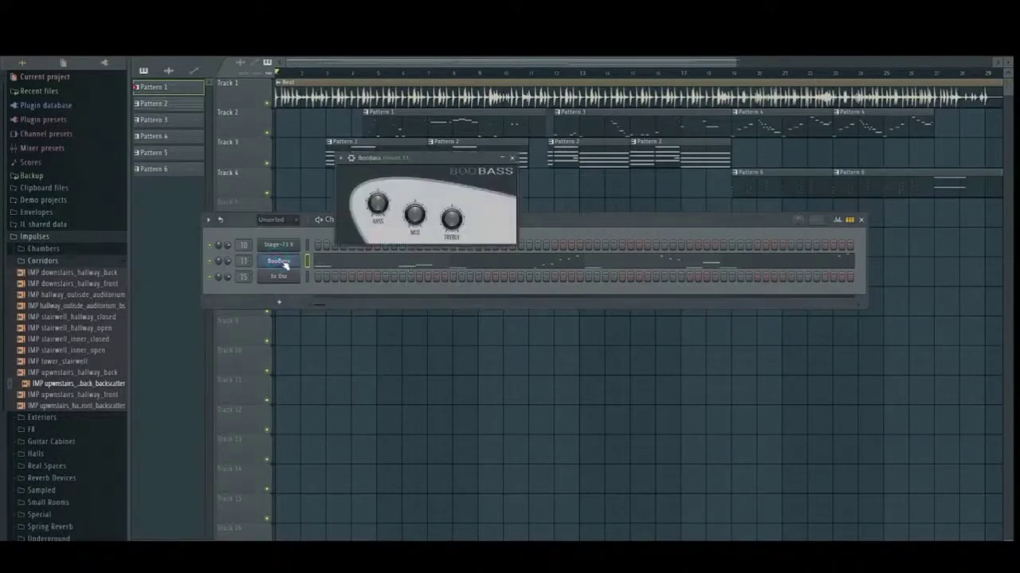
left_click(377, 206)
left_click(513, 159)
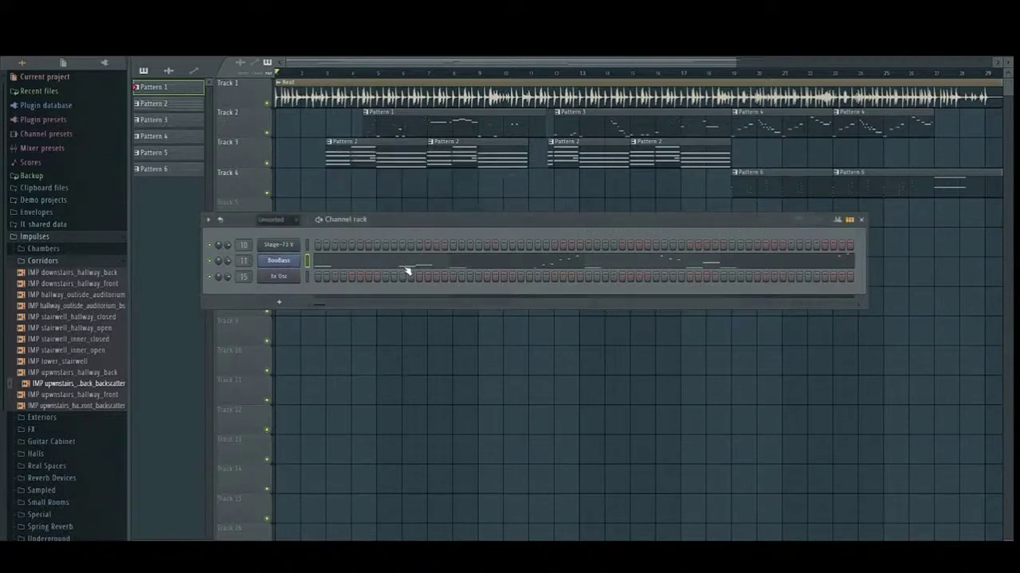
left_click(402, 268)
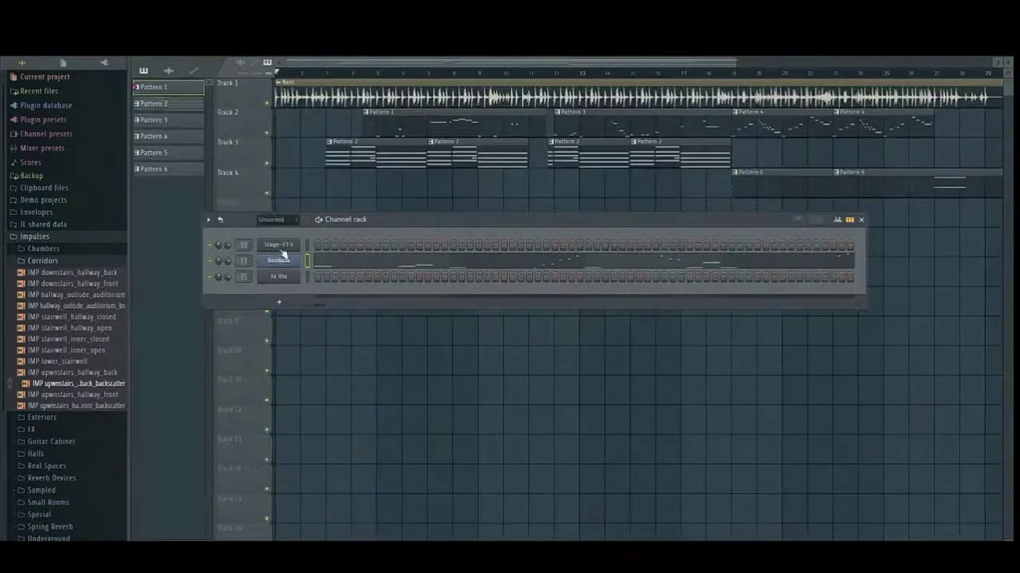
- Review the SonEQ, Fruity Compressor and Fruity Chorus settings on mixer insert 10, used by the Stage-73 V channel
left_click(281, 246)
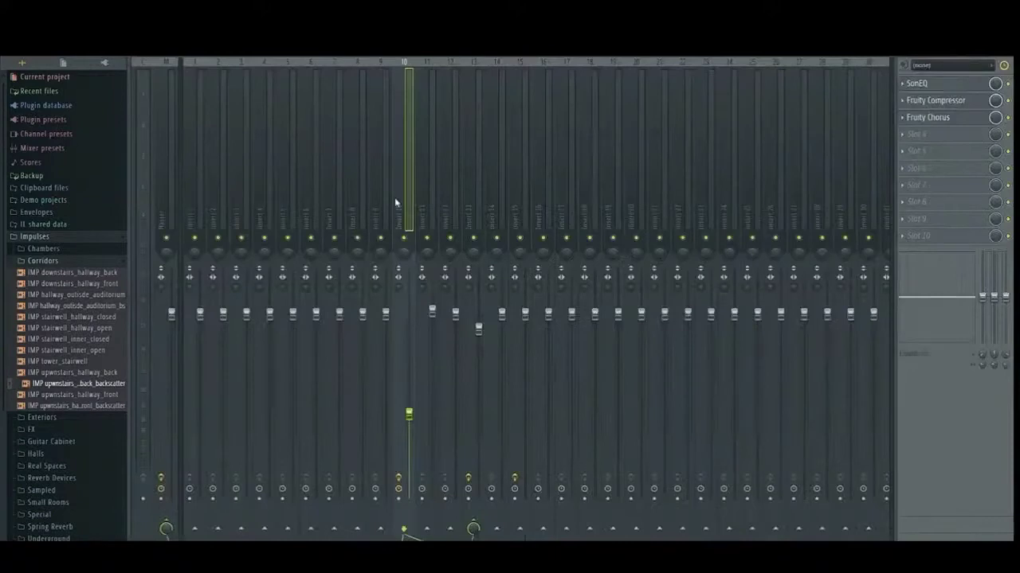
left_click(944, 85)
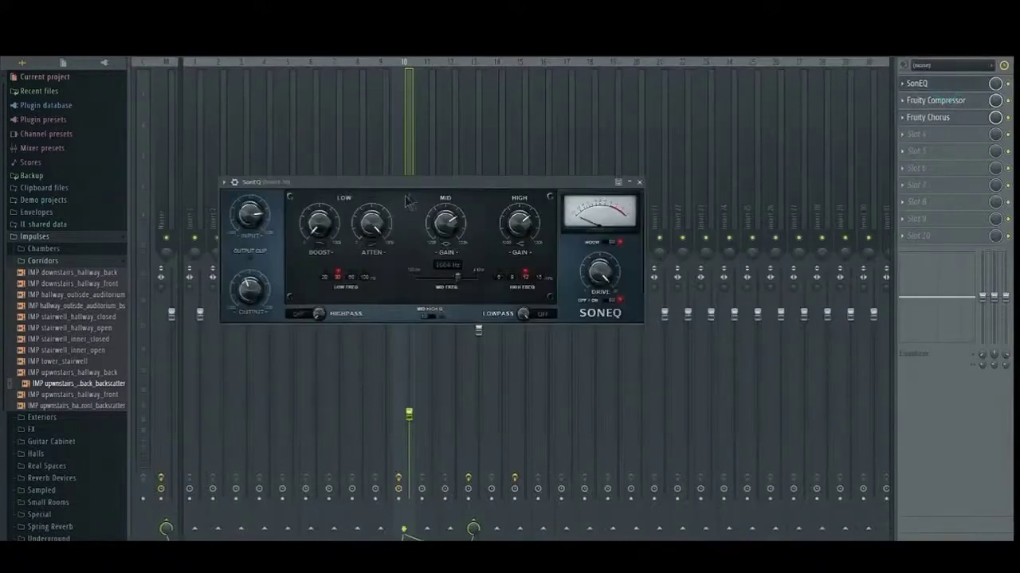
left_click_drag(416, 185, 422, 159)
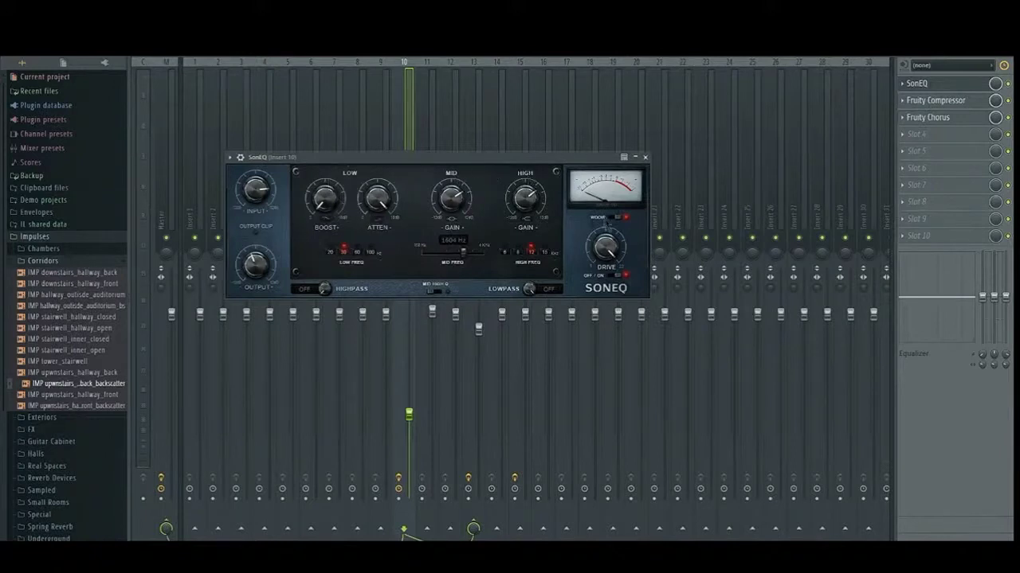
left_click(645, 158)
left_click(972, 104)
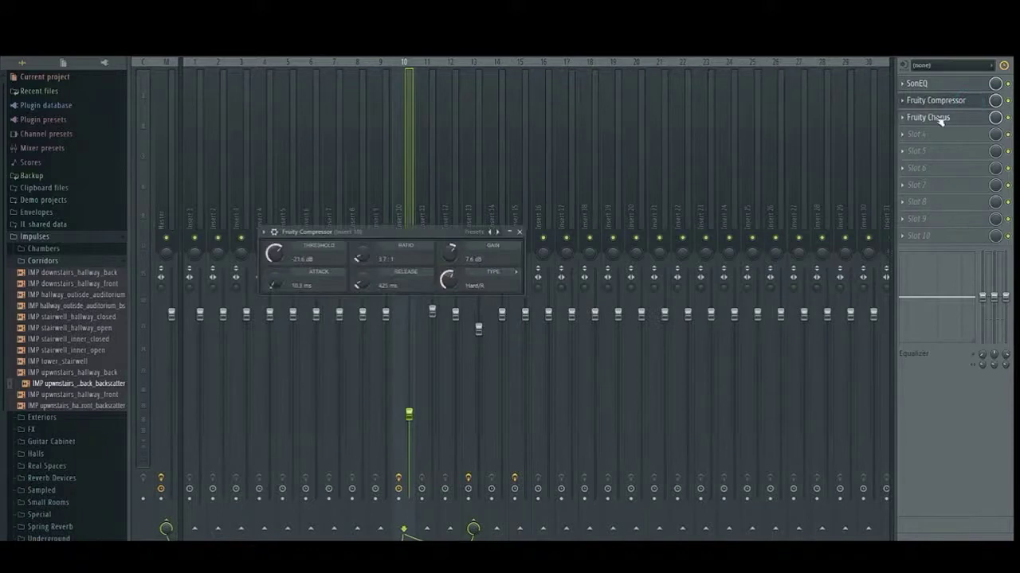
left_click(939, 117)
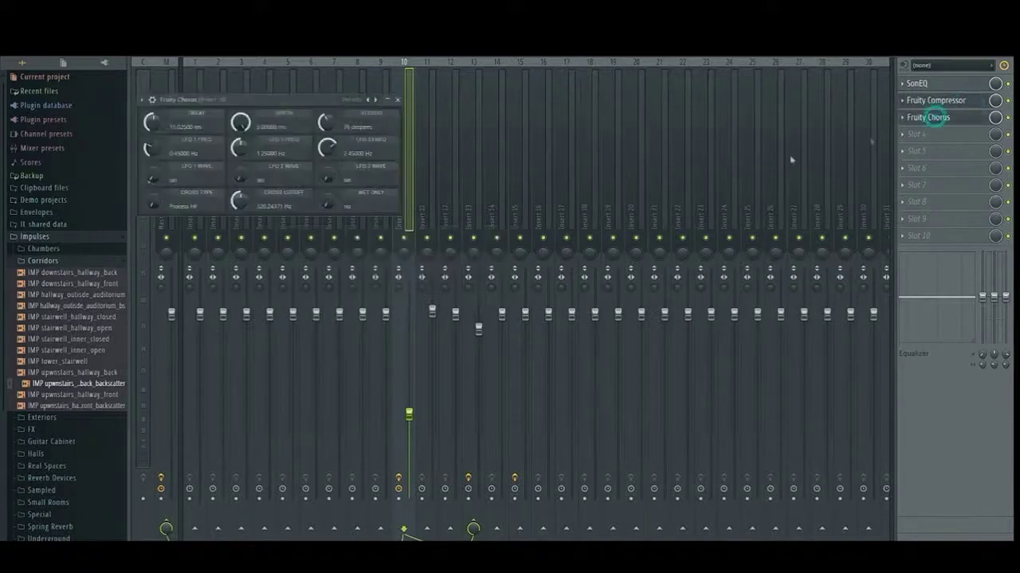
left_click(400, 100)
- Review the Fruity Reeverb 2 settings on mixer insert 13 and leave the mixer
left_click(473, 212)
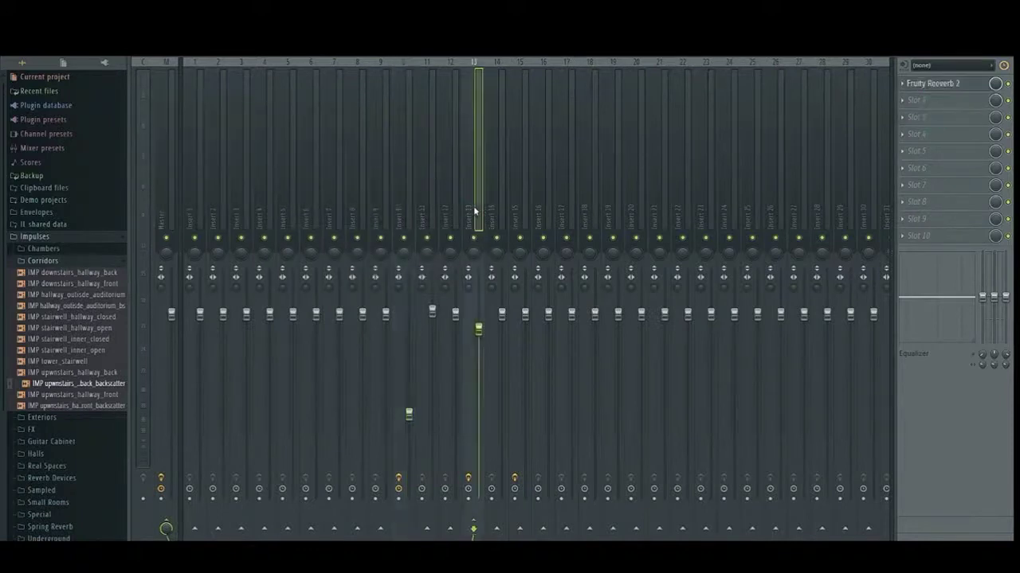
left_click(933, 86)
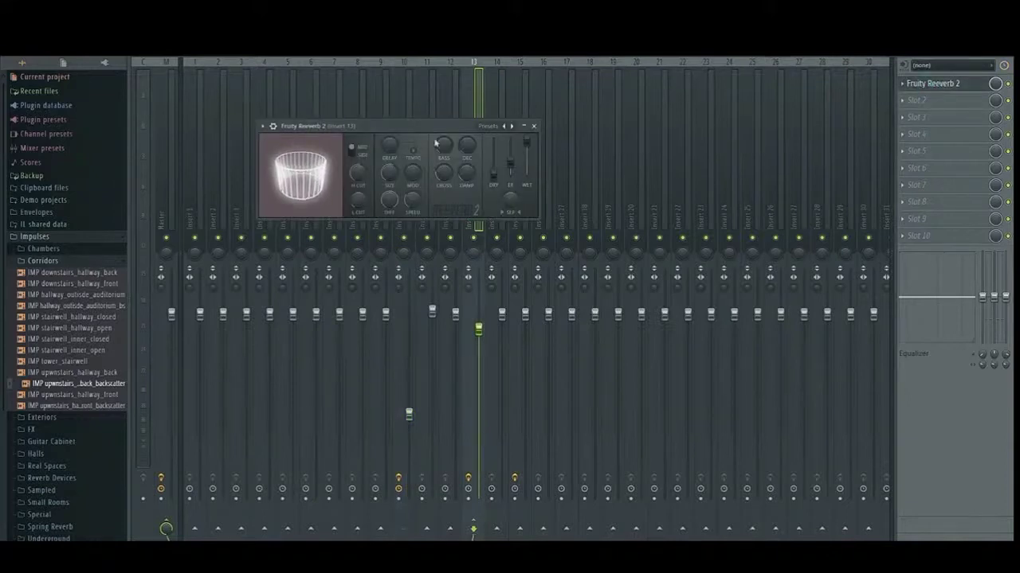
left_click(534, 126)
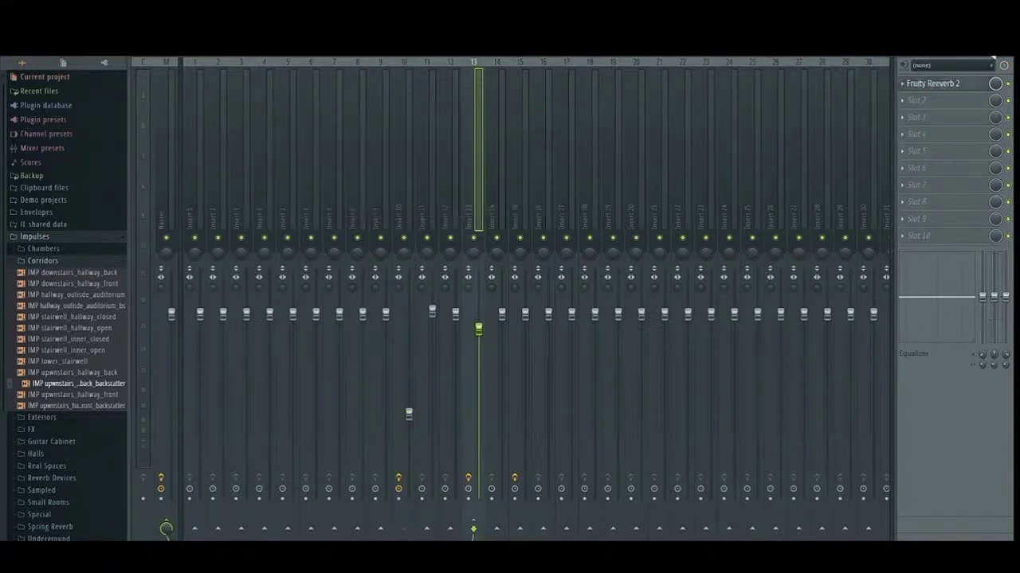
key("F5")
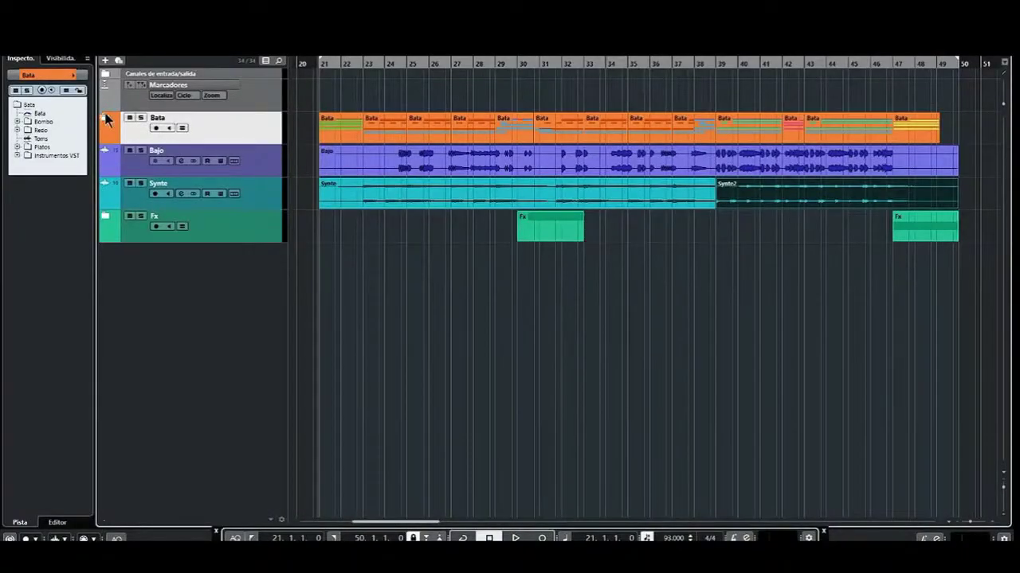
- In Cubase, expand the Bata and Bombo folders, check the instrument rack and both Kick channels' settings, and collapse Bombo again
left_click(106, 118)
left_click(112, 183)
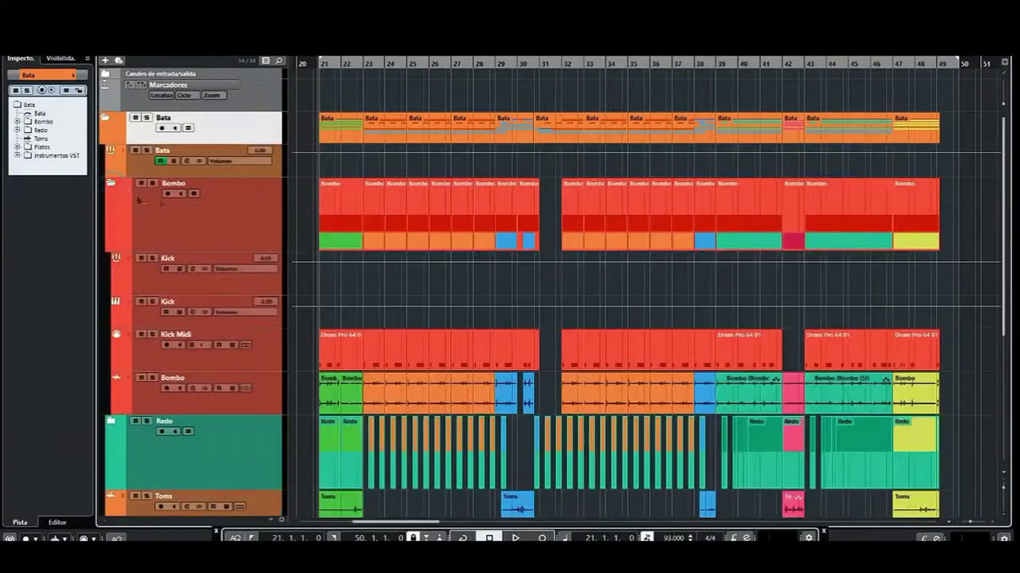
key("F11")
key("F11")
left_click(191, 311)
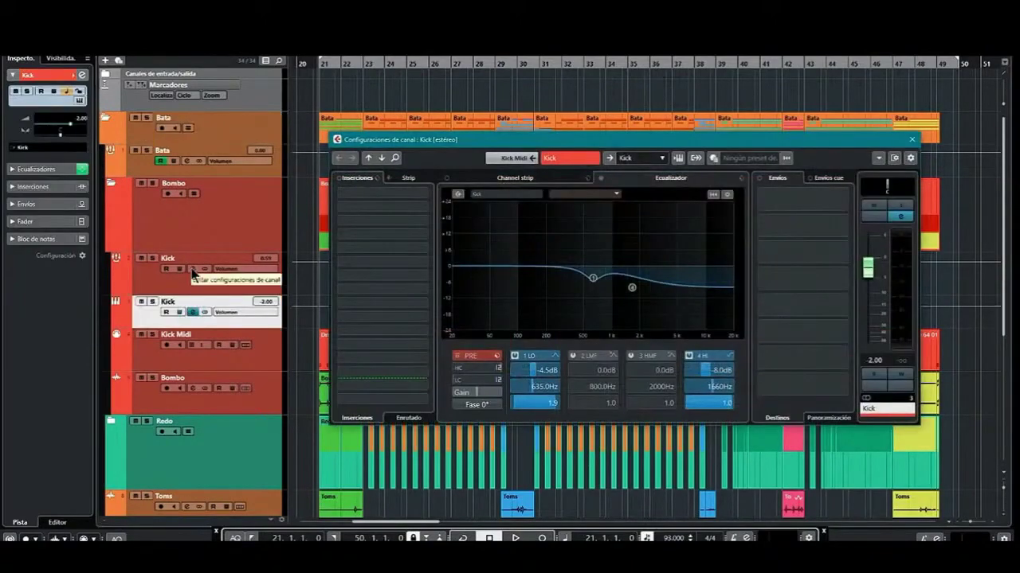
left_click(192, 269)
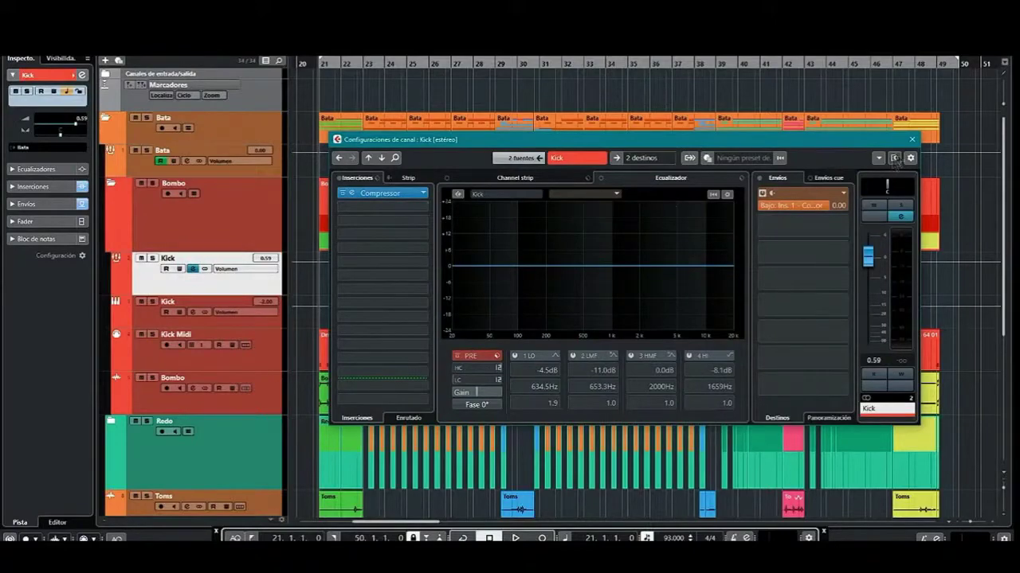
left_click(912, 141)
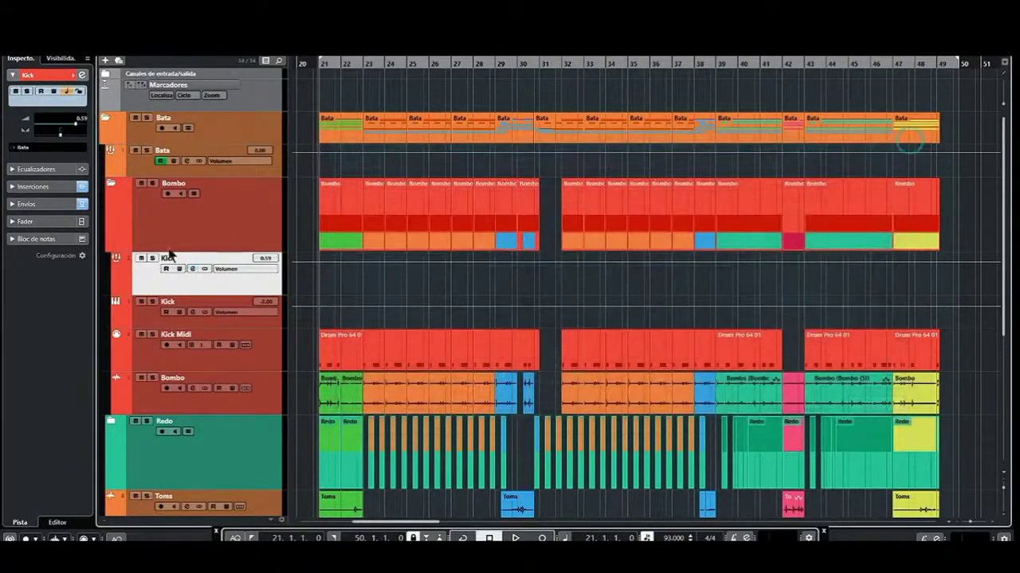
left_click(111, 184)
- Expand the Redo folder and review the Redo audio channel's inserts, equalizer and sends
left_click(112, 259)
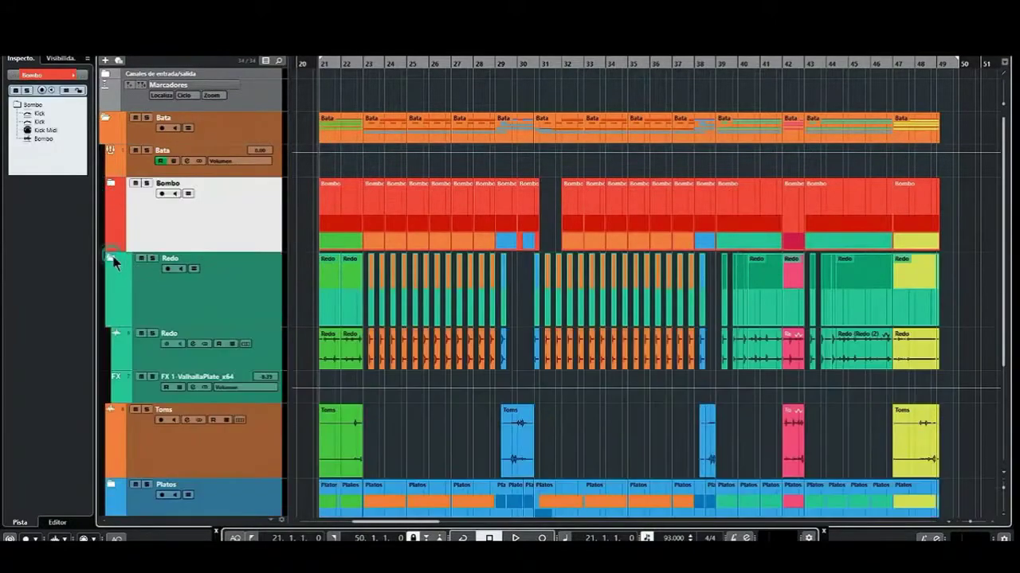
left_click(192, 343)
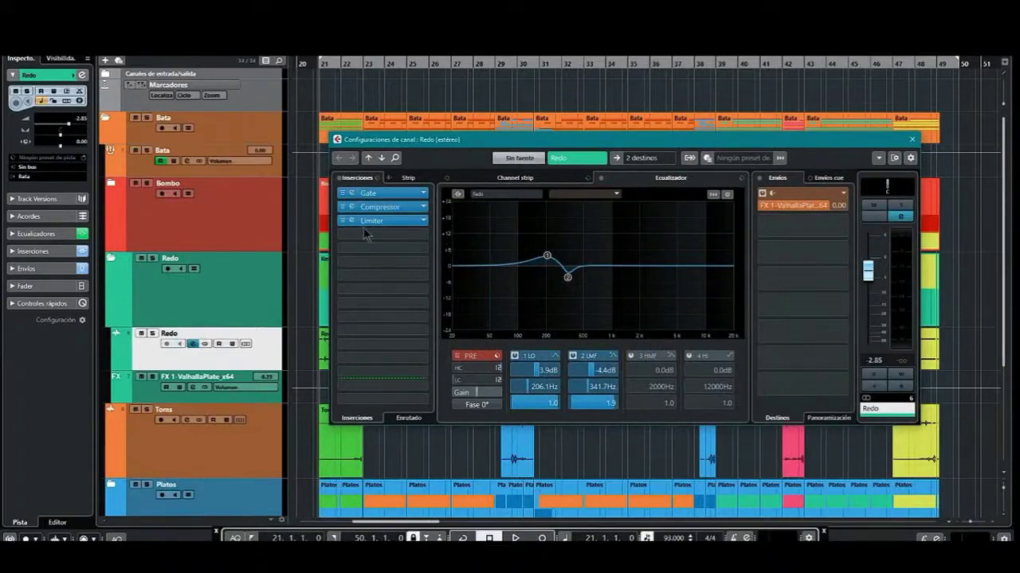
left_click(912, 140)
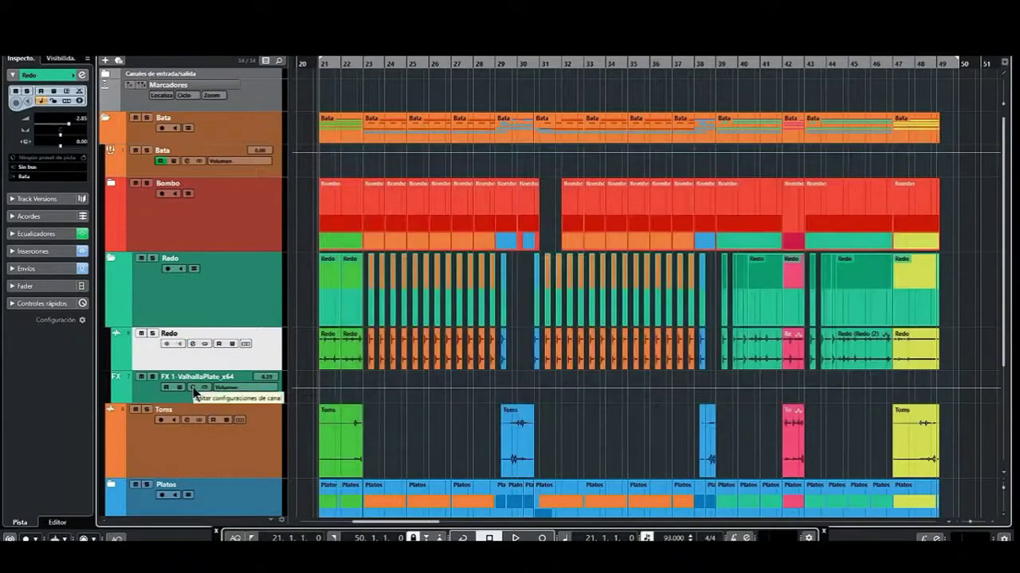
- Inspect the ValhallaPlate insert on the FX 1 channel, close its windows and collapse the Redo folder
left_click(193, 390)
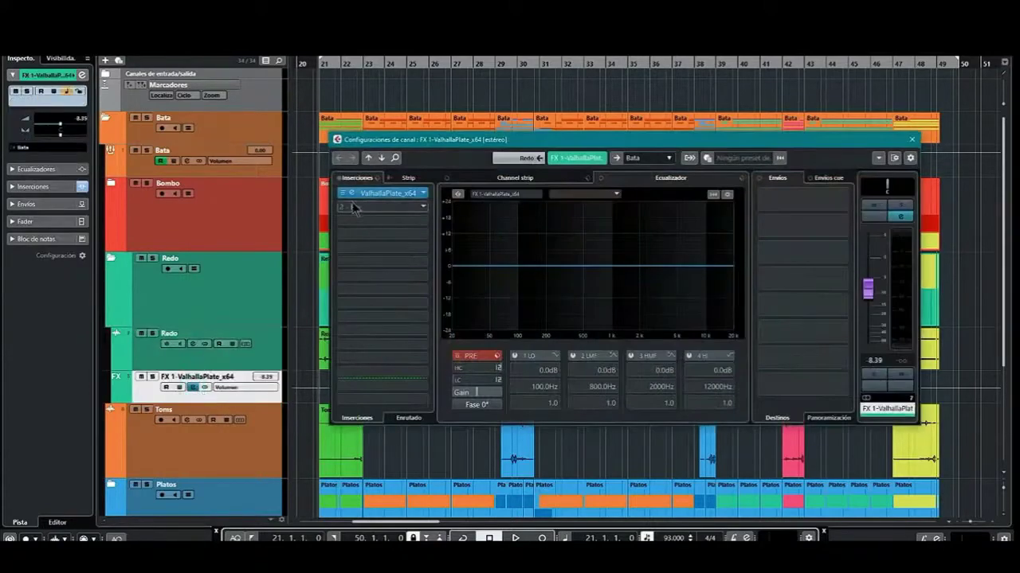
left_click(354, 196)
left_click(700, 196)
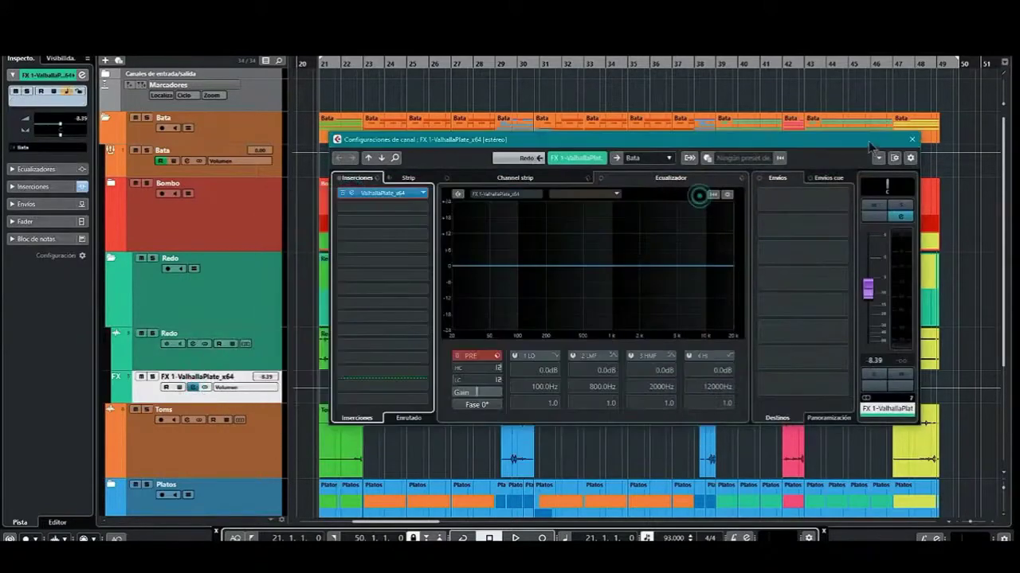
left_click(912, 139)
left_click(113, 258)
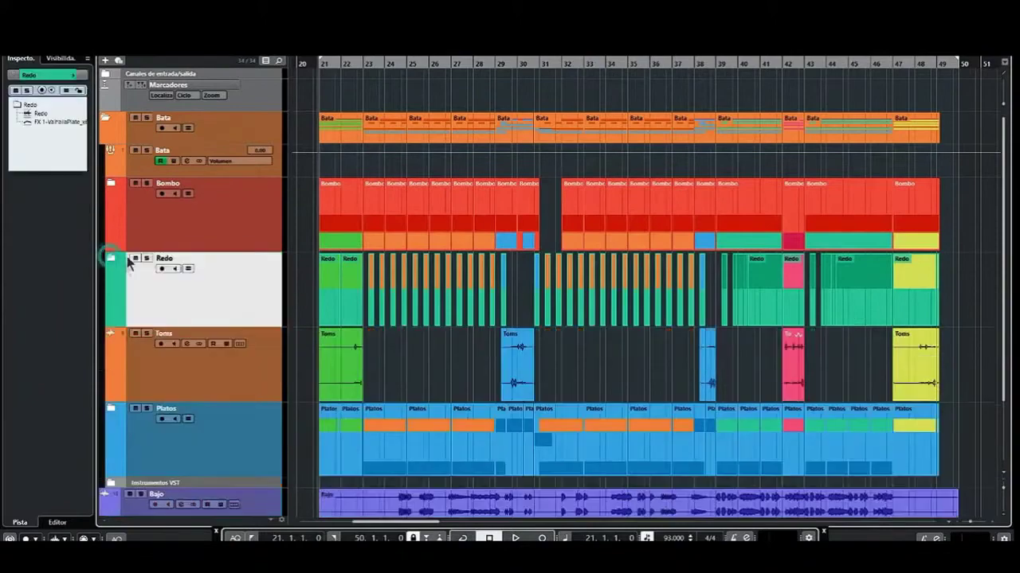
- Expand the Platos folder to show its tracks and check the Drum Pro 64 instruments in the VST instrument rack
scroll(199, 281, "down", 2)
left_click(113, 319)
scroll(190, 316, "down", 3)
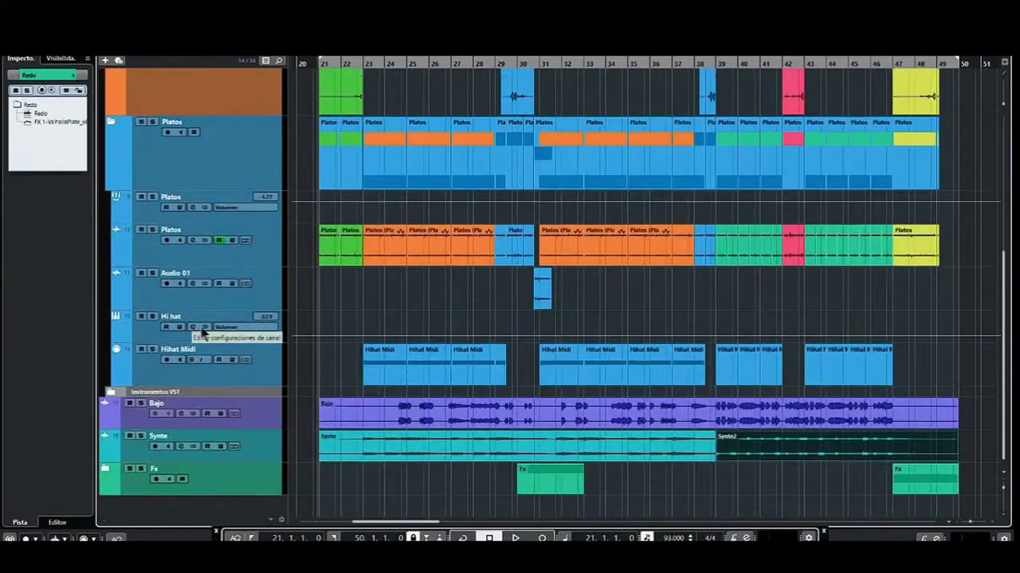
key("F11")
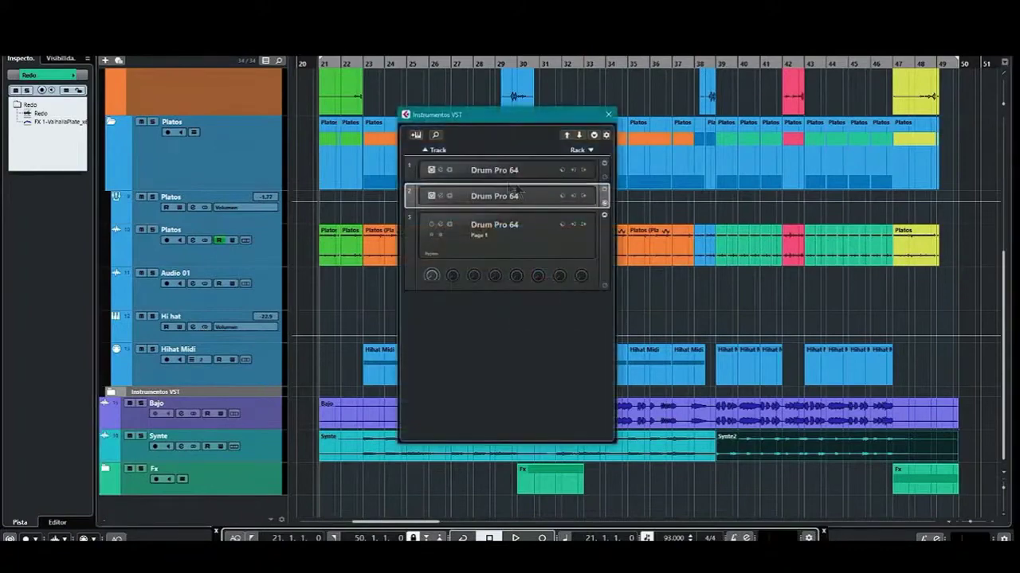
key("F11")
- Inspect the AutoPan insert in the Hi hat channel settings and close both windows
left_click(197, 329)
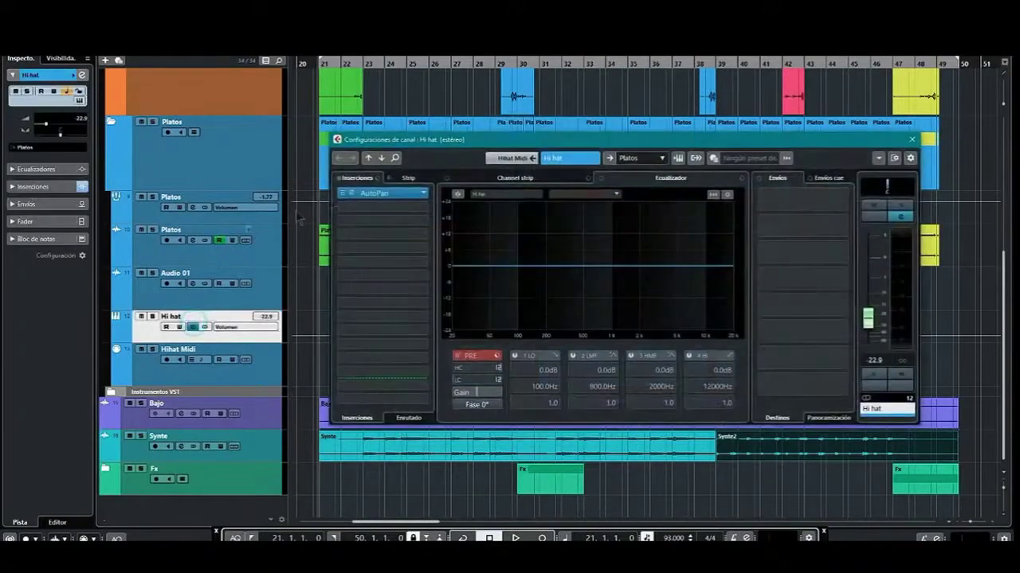
left_click(353, 193)
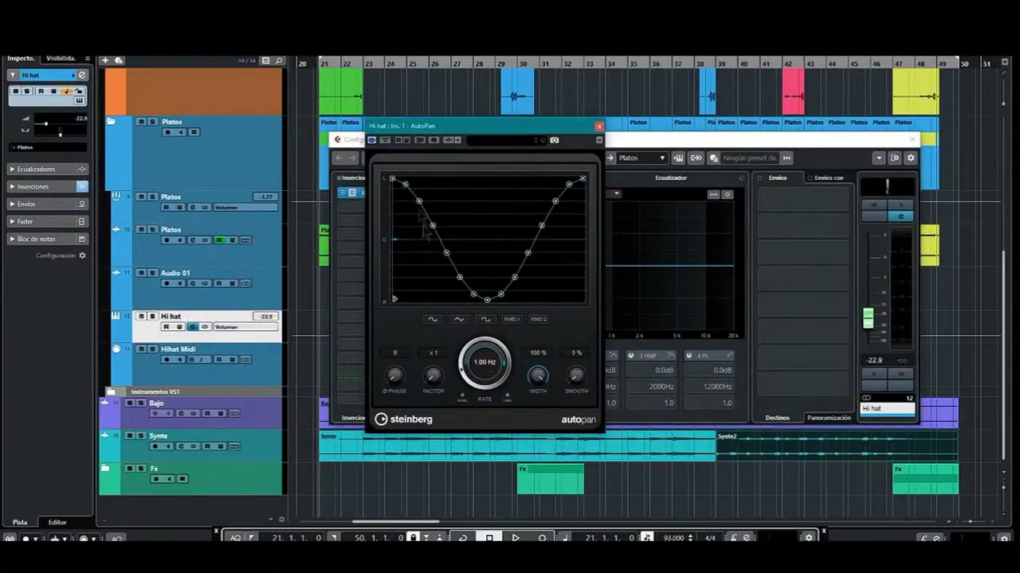
left_click(599, 126)
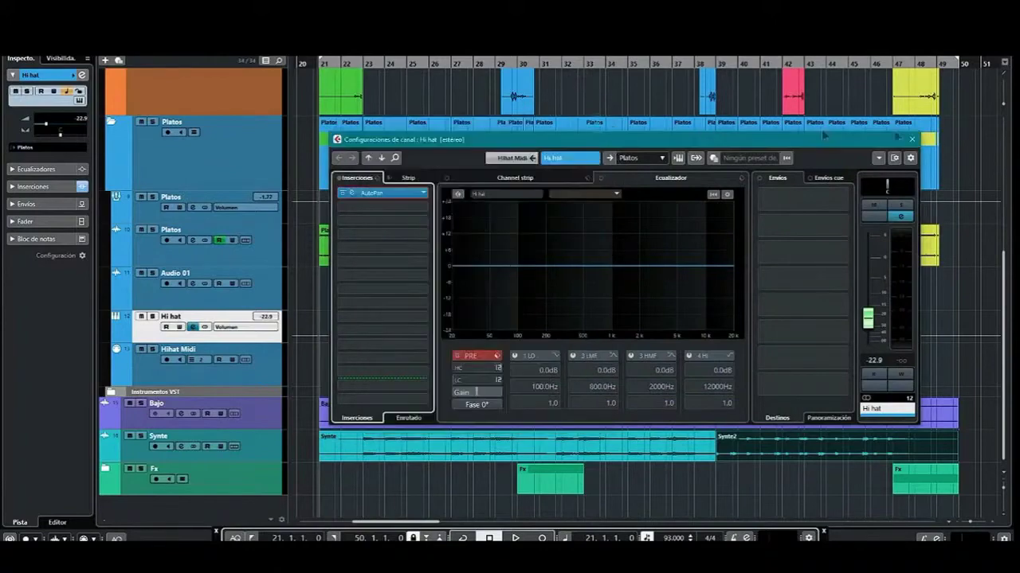
left_click(912, 139)
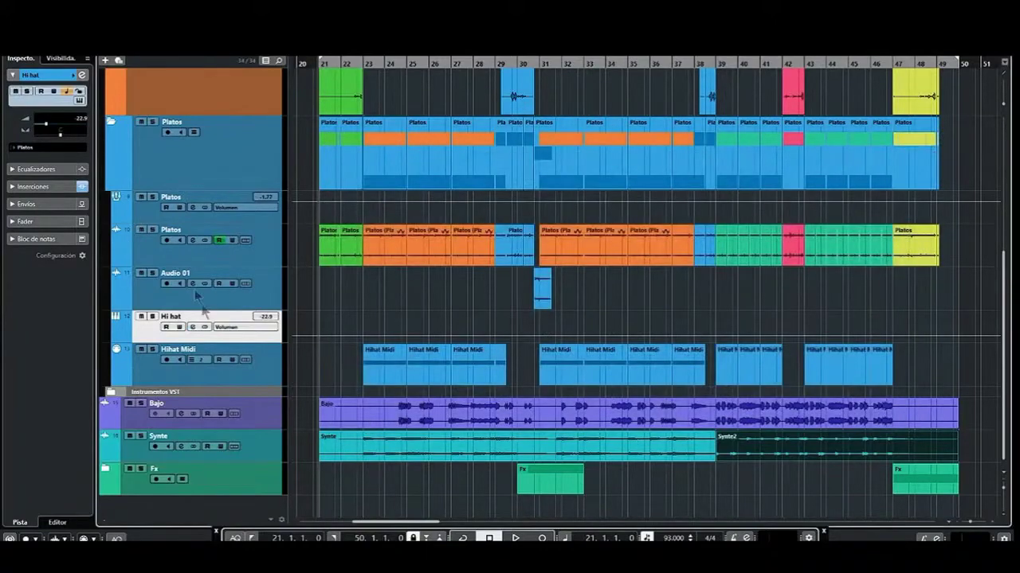
- Review the inserts on the Platos audio channel, close its settings and collapse the Platos folder
left_click(193, 241)
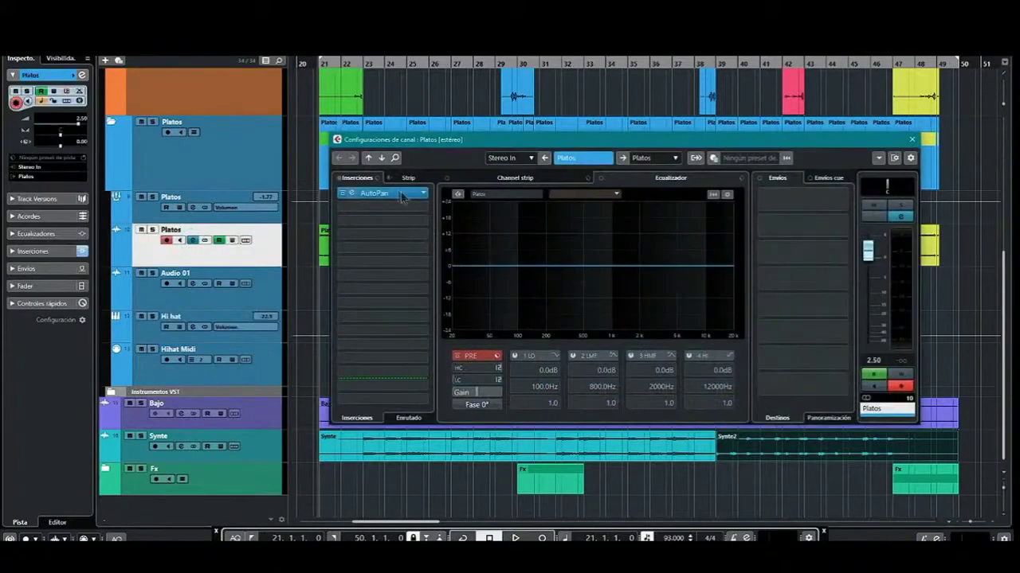
left_click(911, 139)
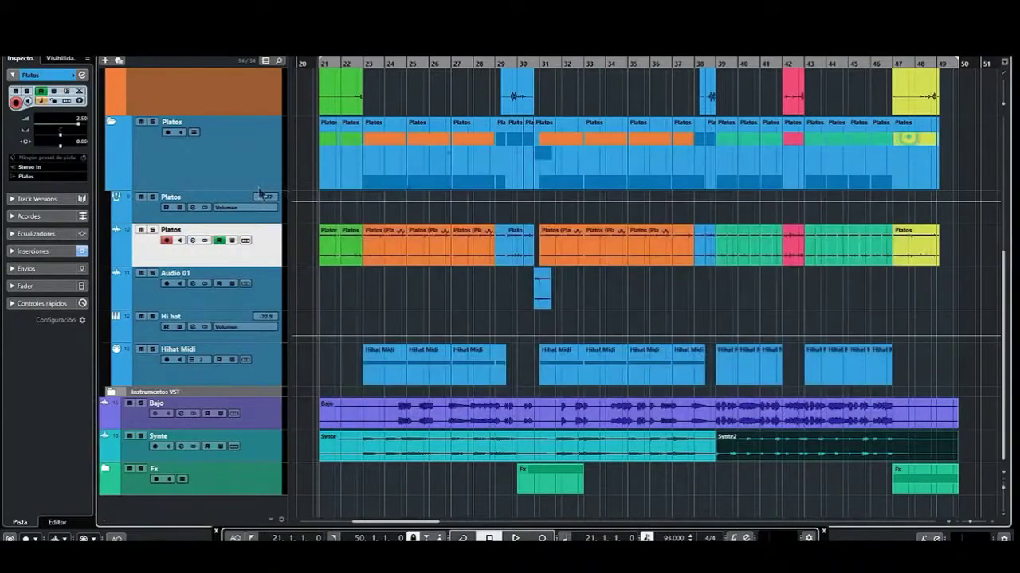
left_click(113, 122)
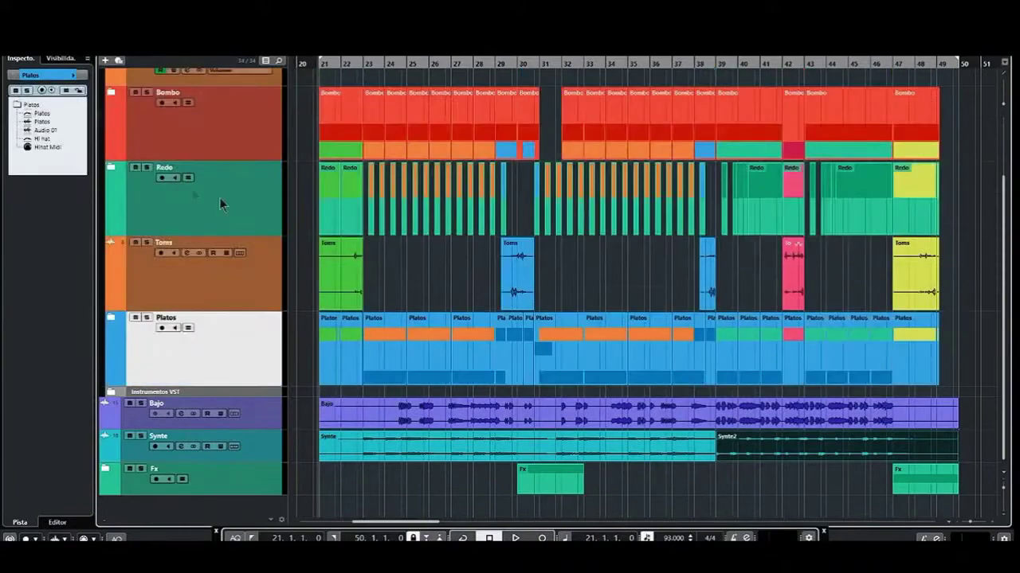
- Collapse the Bata folder and inspect the Compressor insert and pre-filter in the Bajo channel settings, closing both windows
scroll(219, 197, "up", 3)
left_click(105, 120)
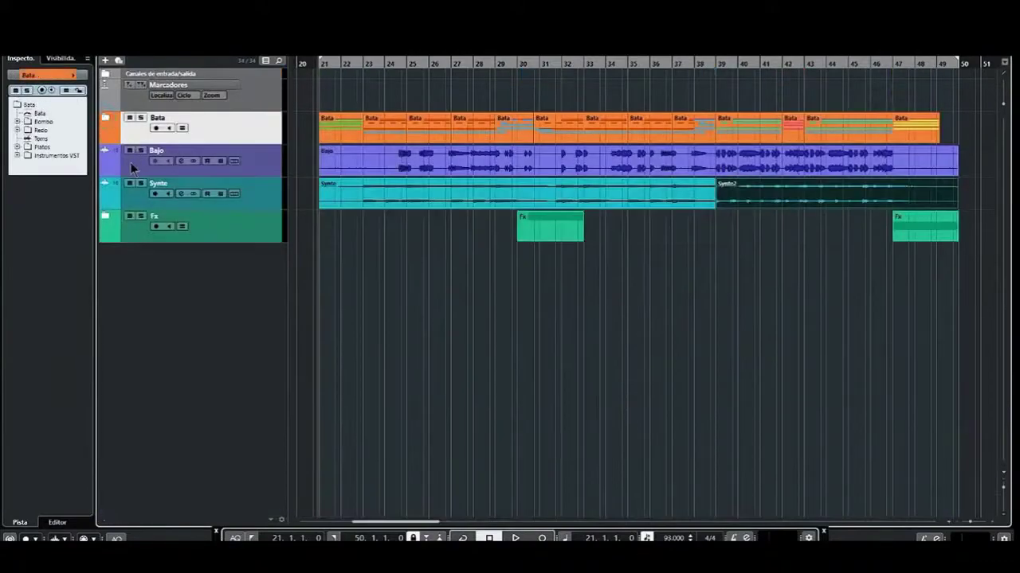
left_click(184, 165)
left_click(352, 193)
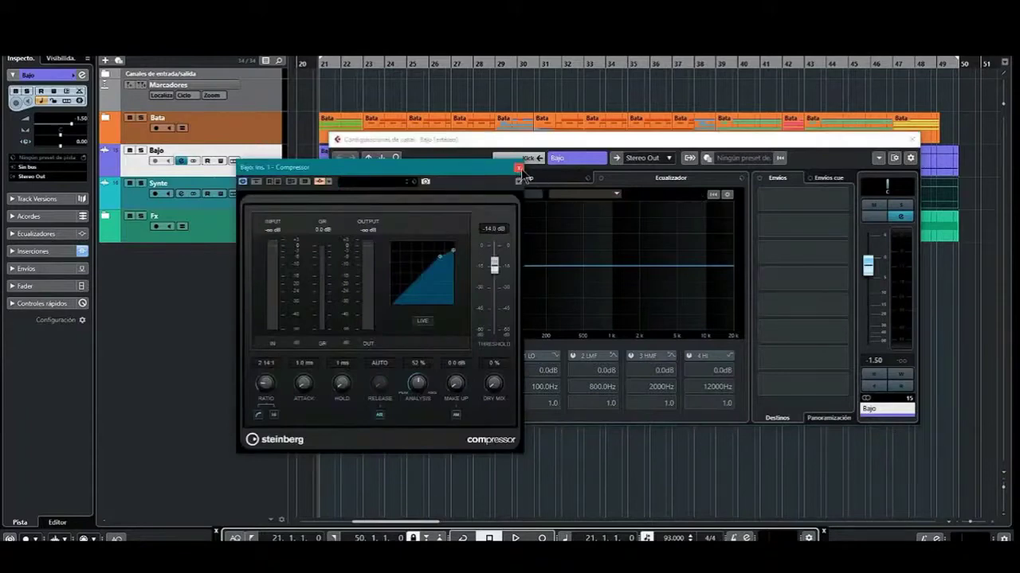
left_click(519, 168)
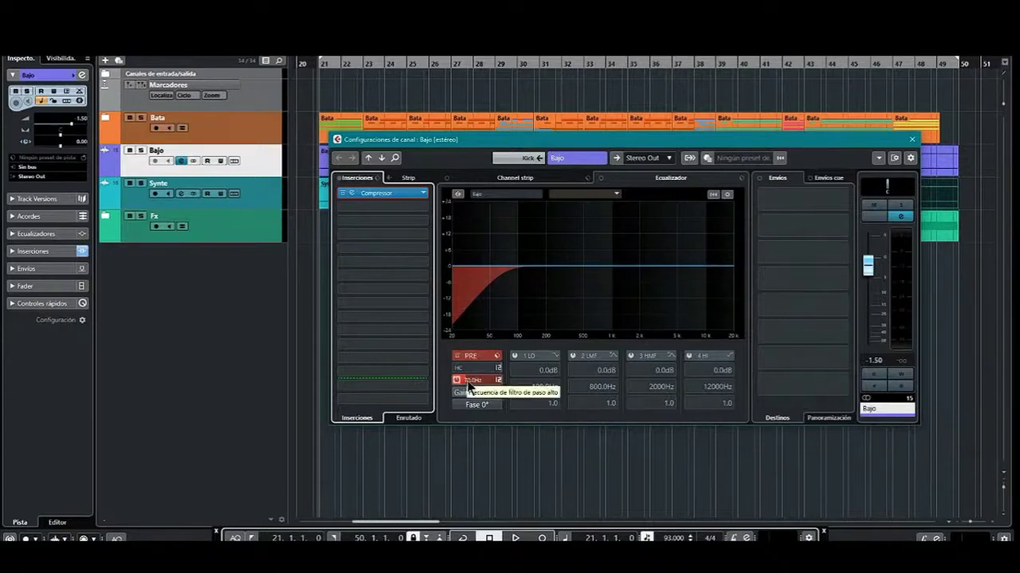
left_click(912, 139)
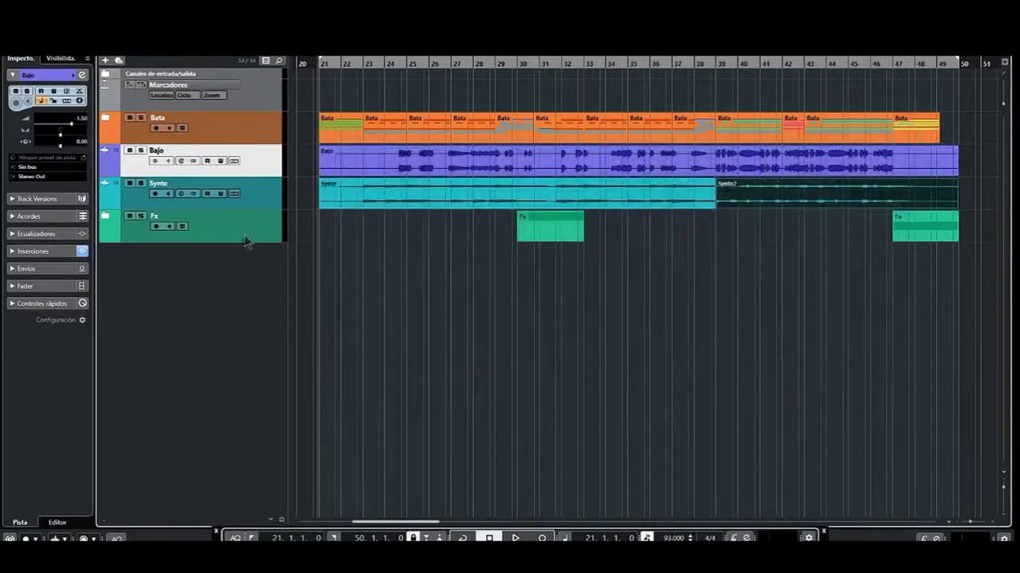
- Expand the Fx folder, review the RoomWorks SE insert in the FX 2 channel settings, and collapse the folder again
left_click(105, 216)
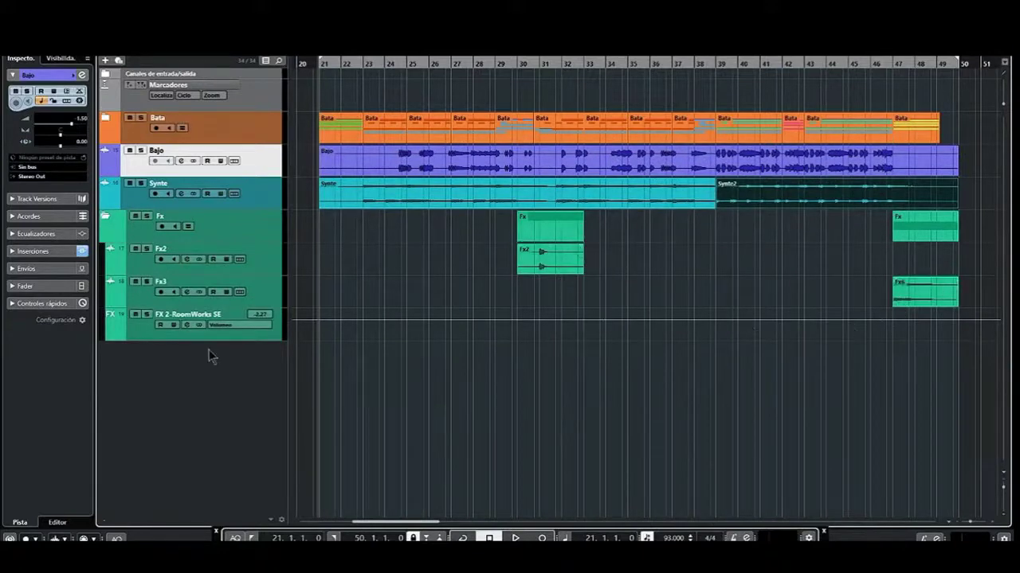
left_click(188, 325)
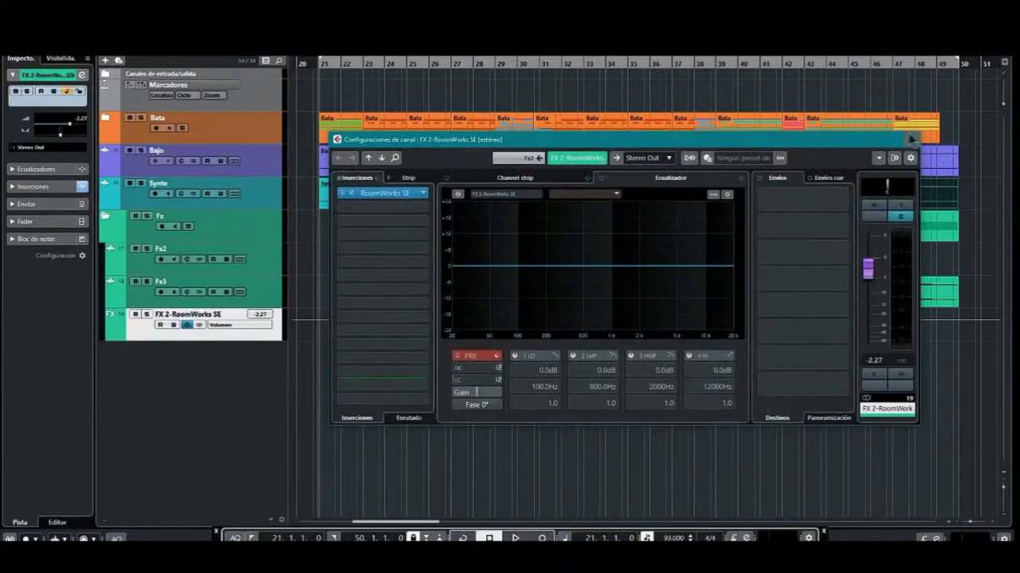
left_click(910, 136)
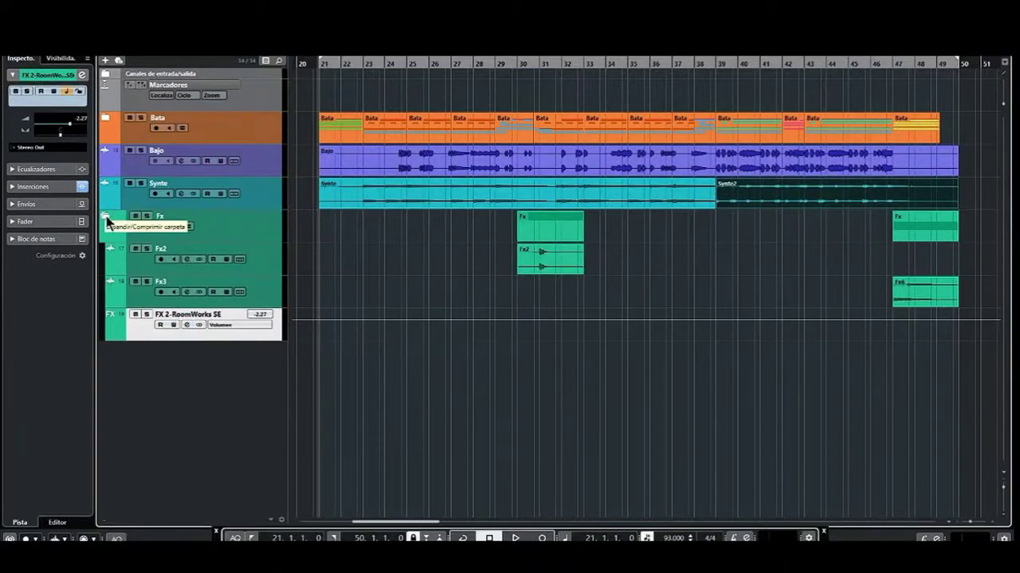
left_click(106, 217)
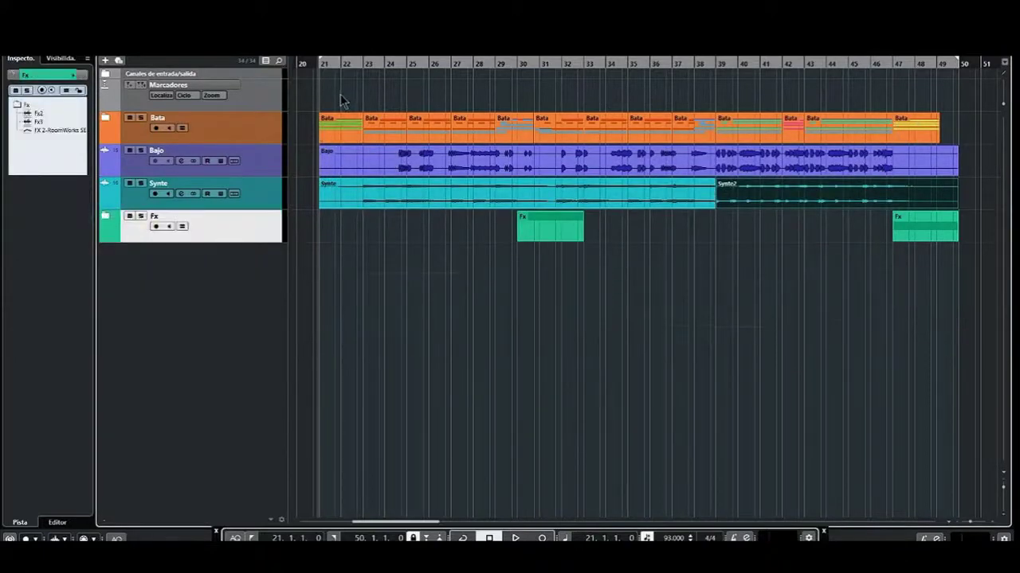